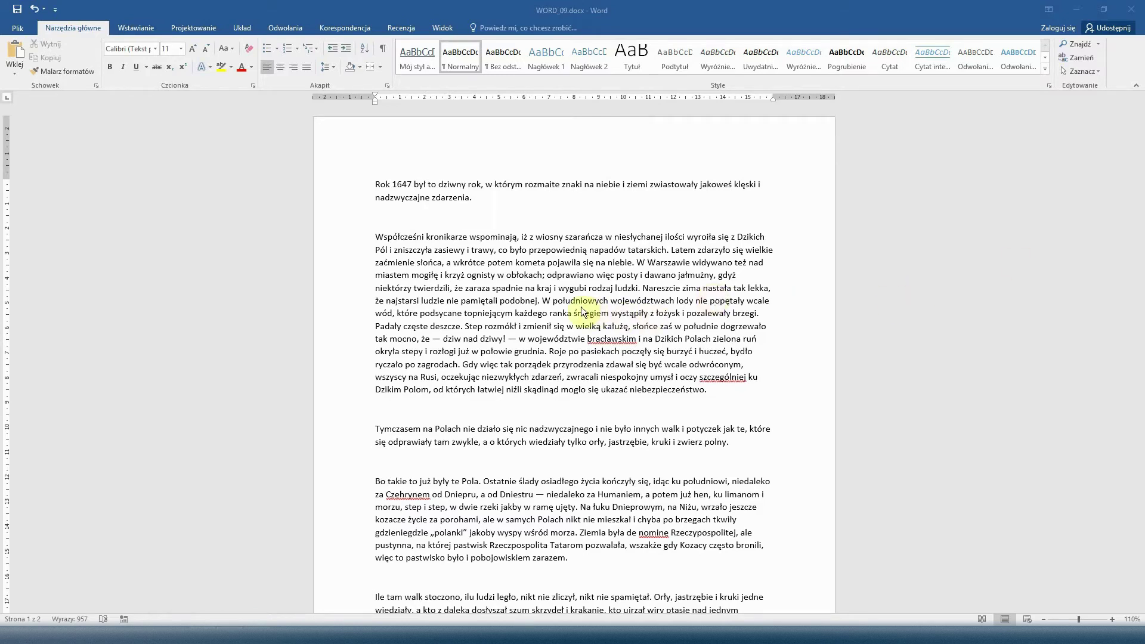
Insert the db.jpg Goku picture after the second paragraph's sentence ending 'podobnej.'
click(545, 304)
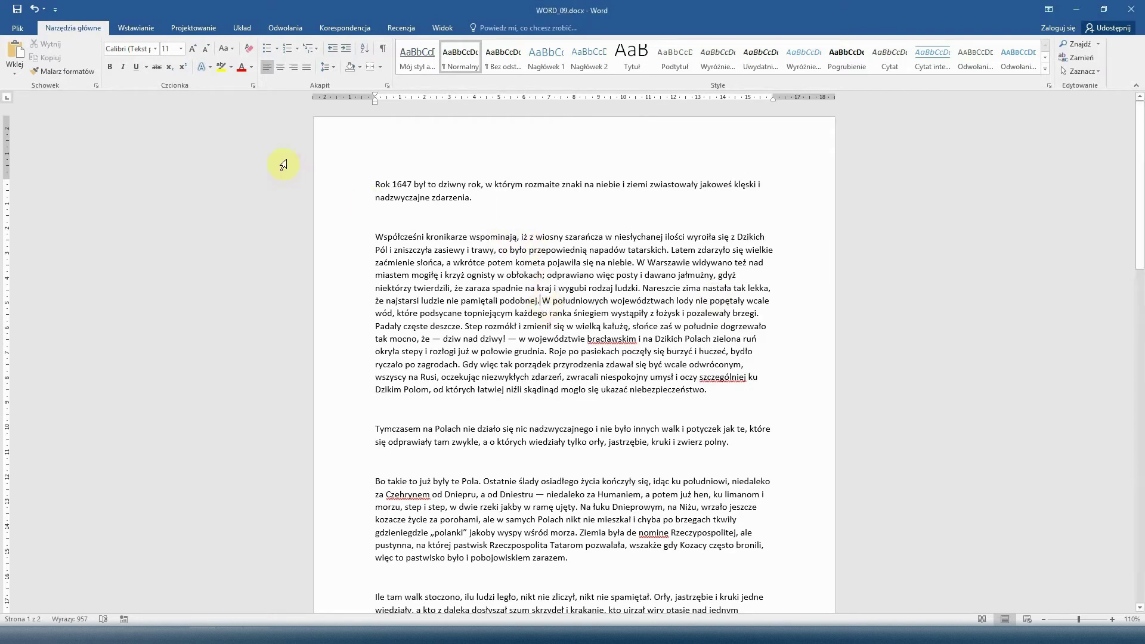
click(136, 27)
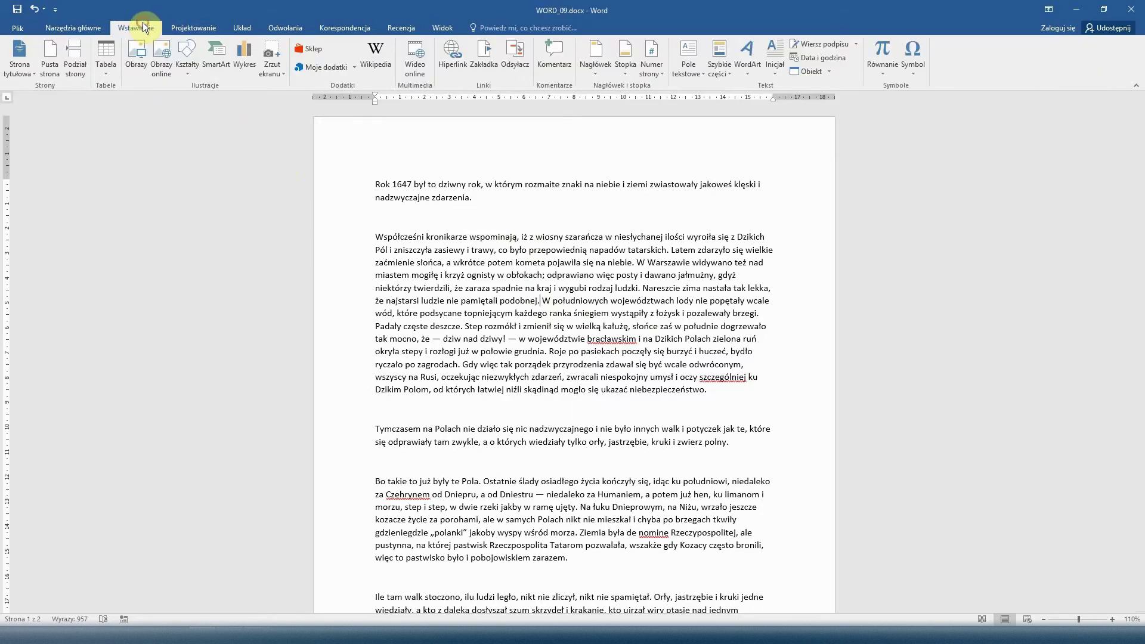
click(140, 56)
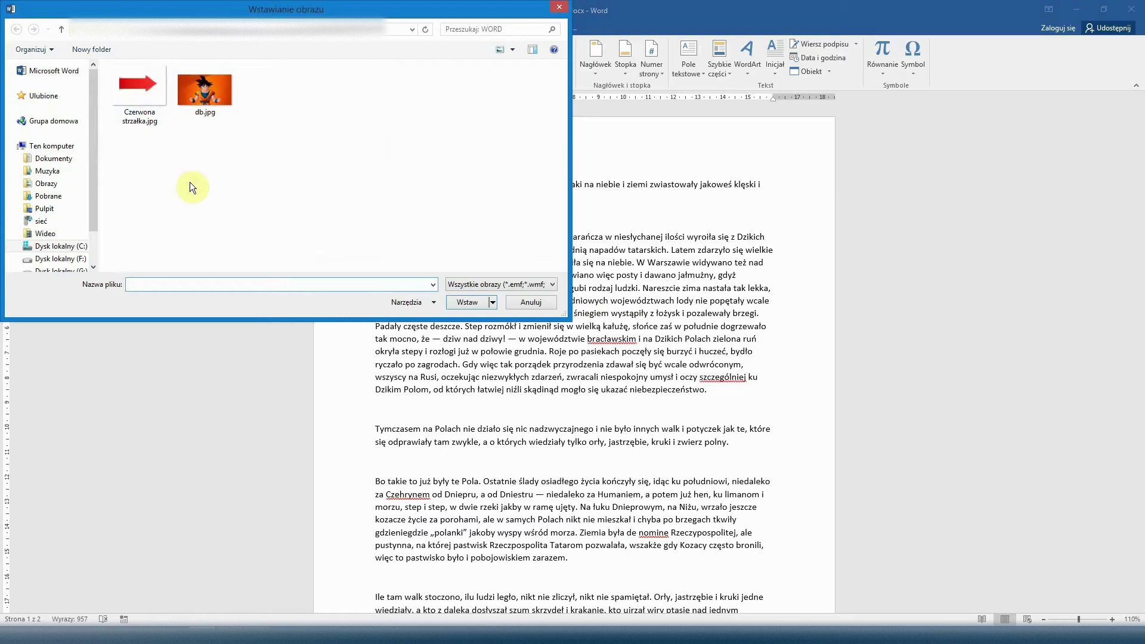
click(208, 84)
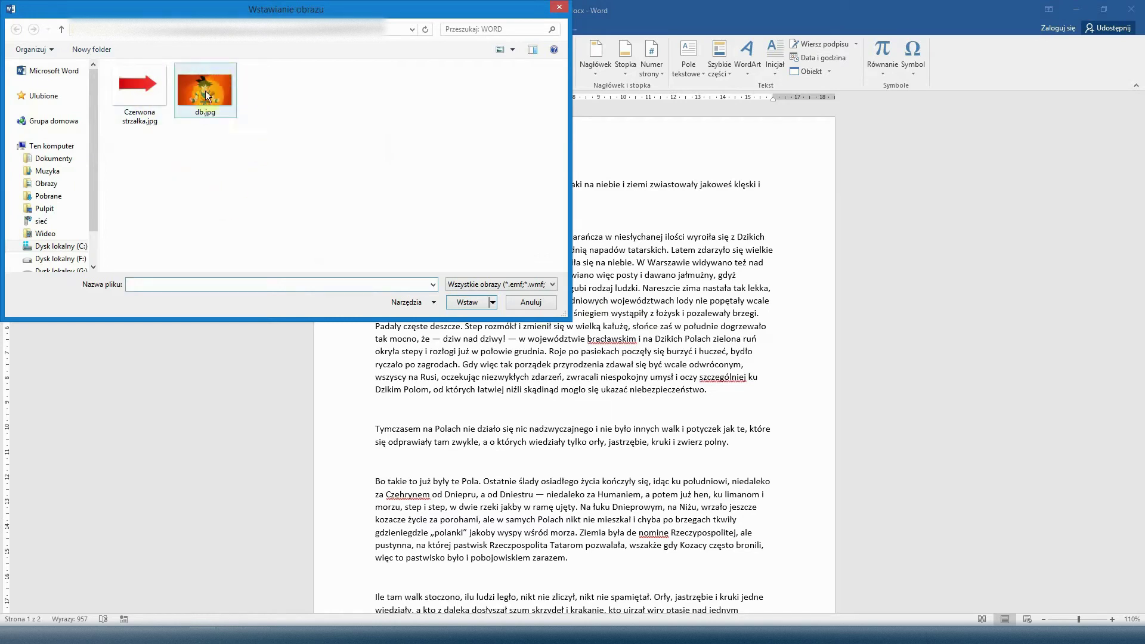
click(468, 303)
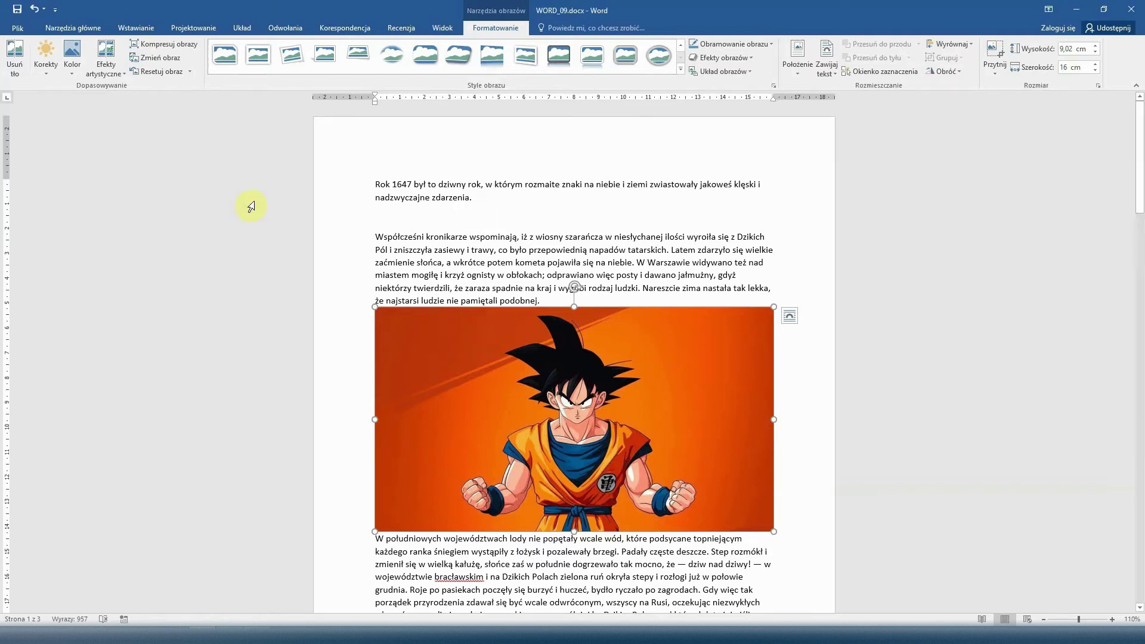
click(15, 59)
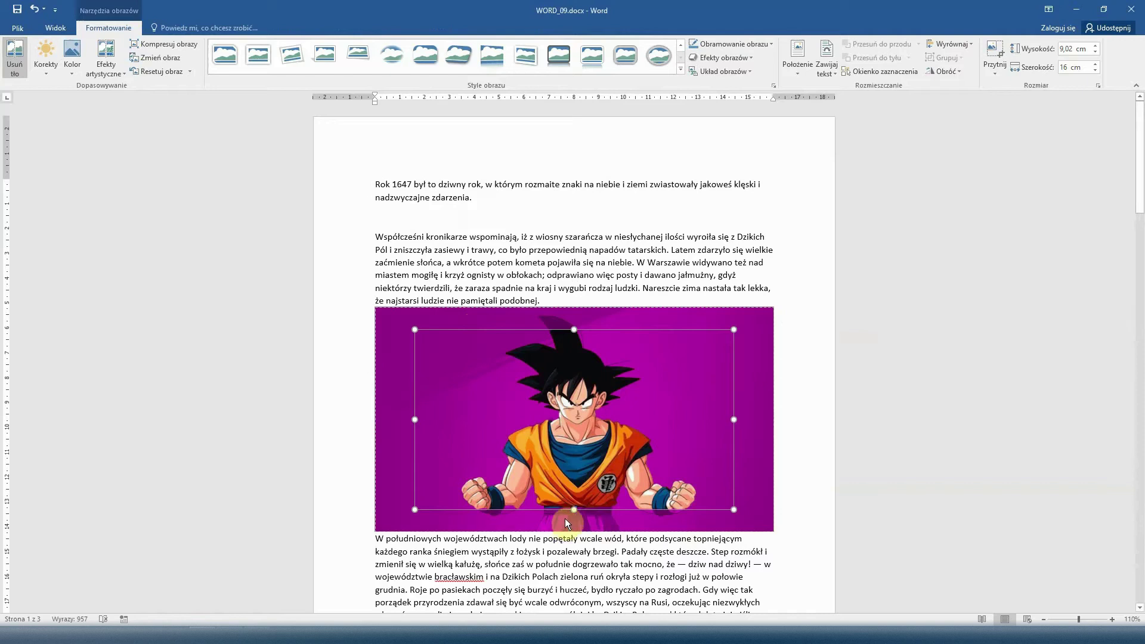
click(16, 57)
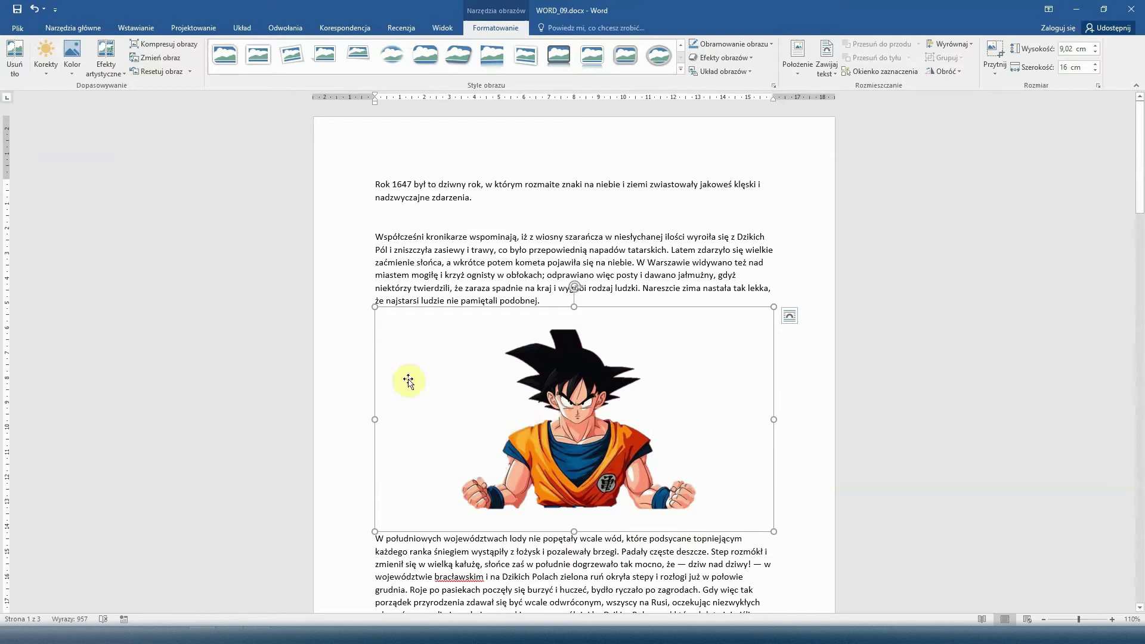
click(165, 74)
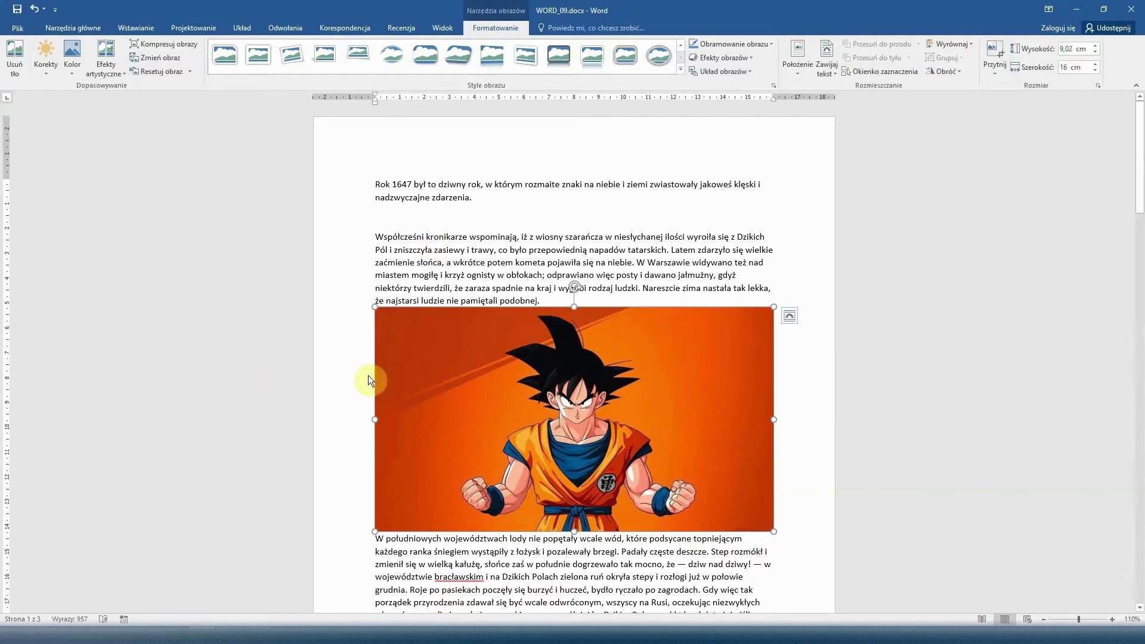
click(48, 75)
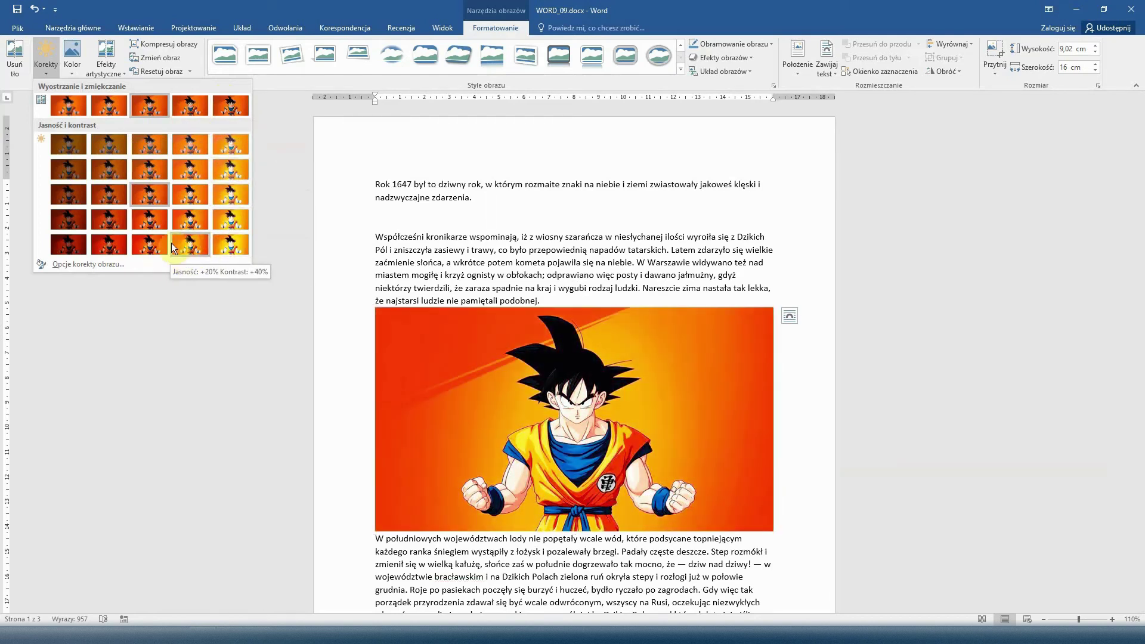
click(75, 63)
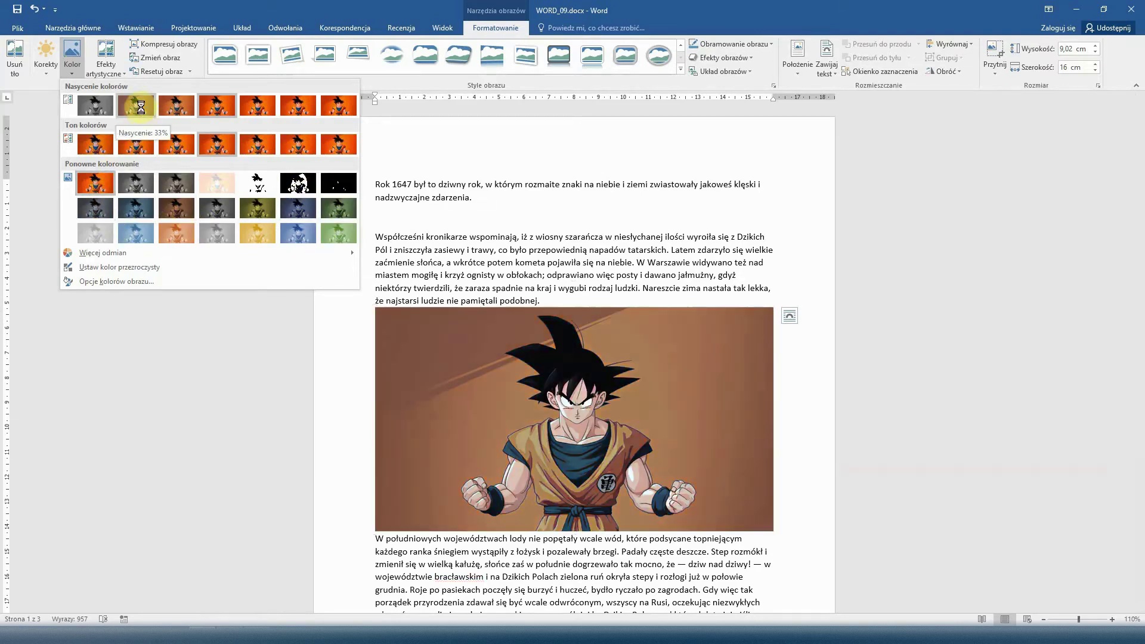
click(113, 55)
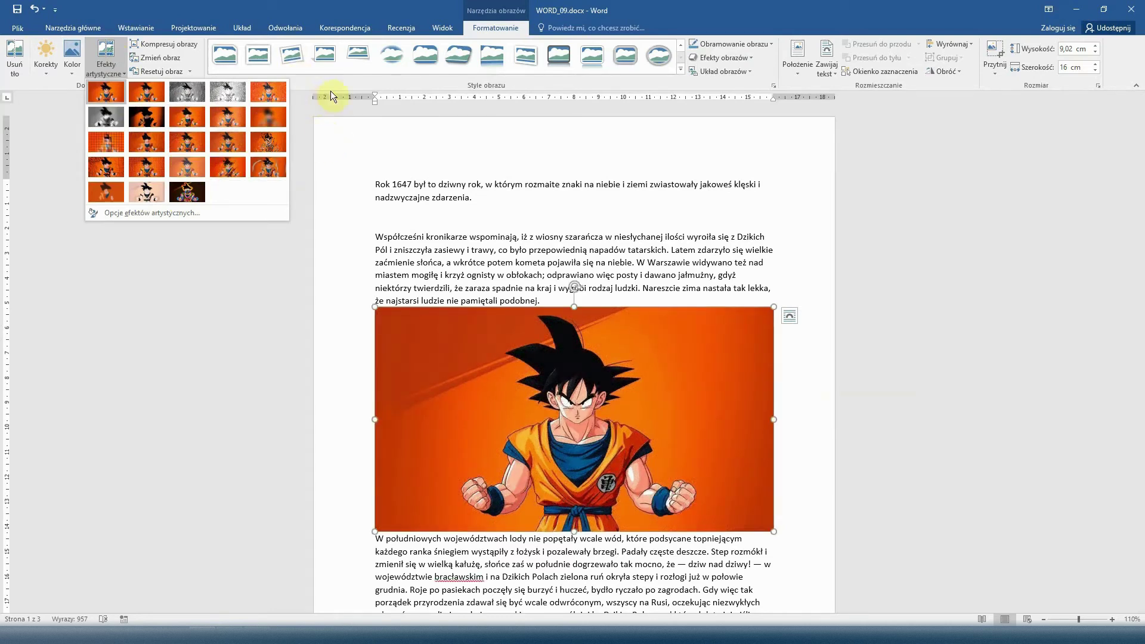
click(343, 81)
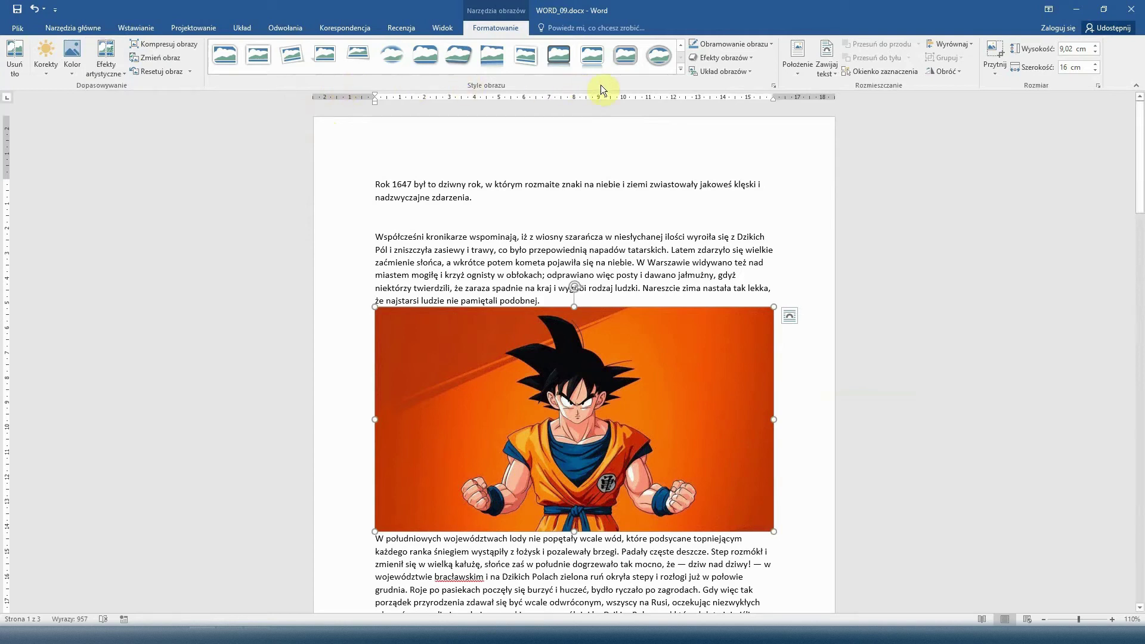
Apply the Reflected Rounded Rectangle picture style to the Goku picture
click(679, 69)
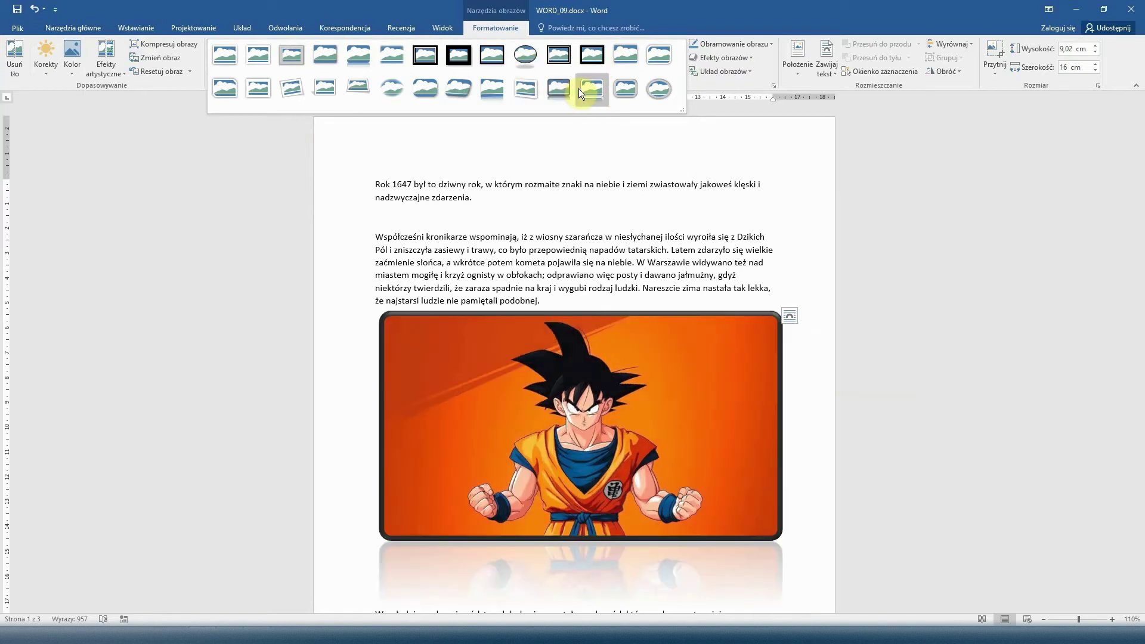
key(Escape)
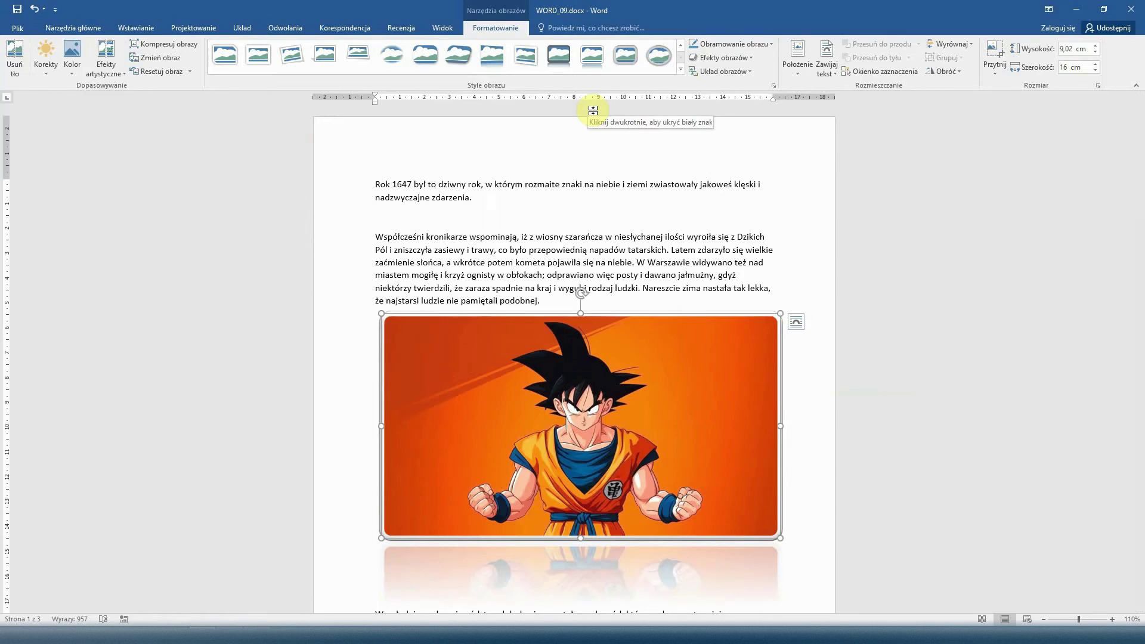
click(799, 77)
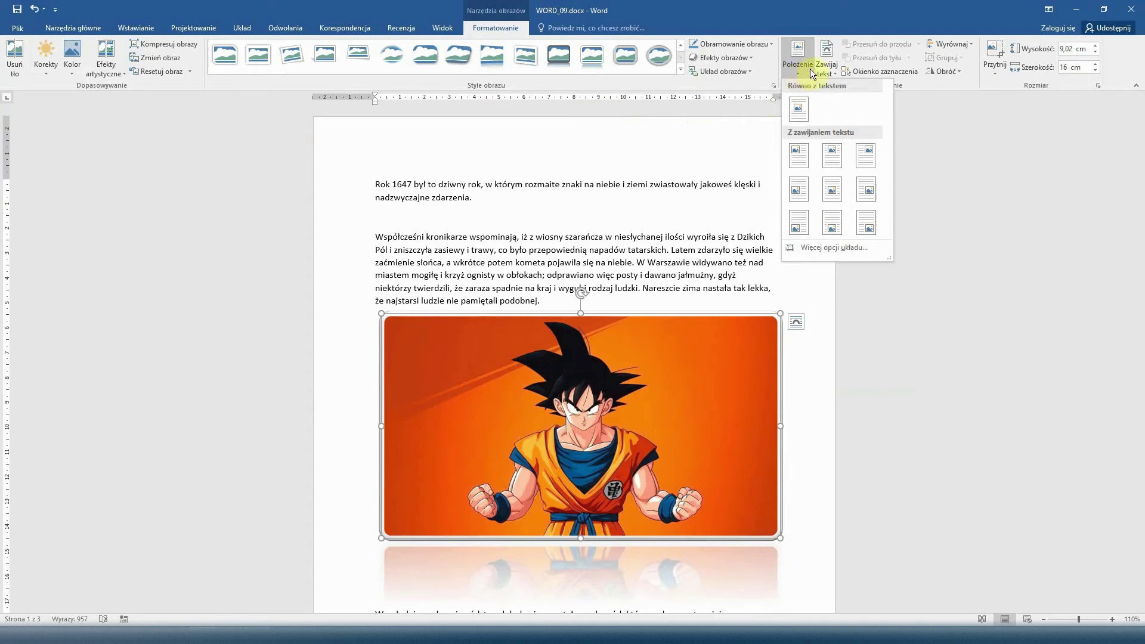
Set square text wrapping on the Goku picture, resize it to 10.09 cm wide, and place it mid-paragraph
click(821, 68)
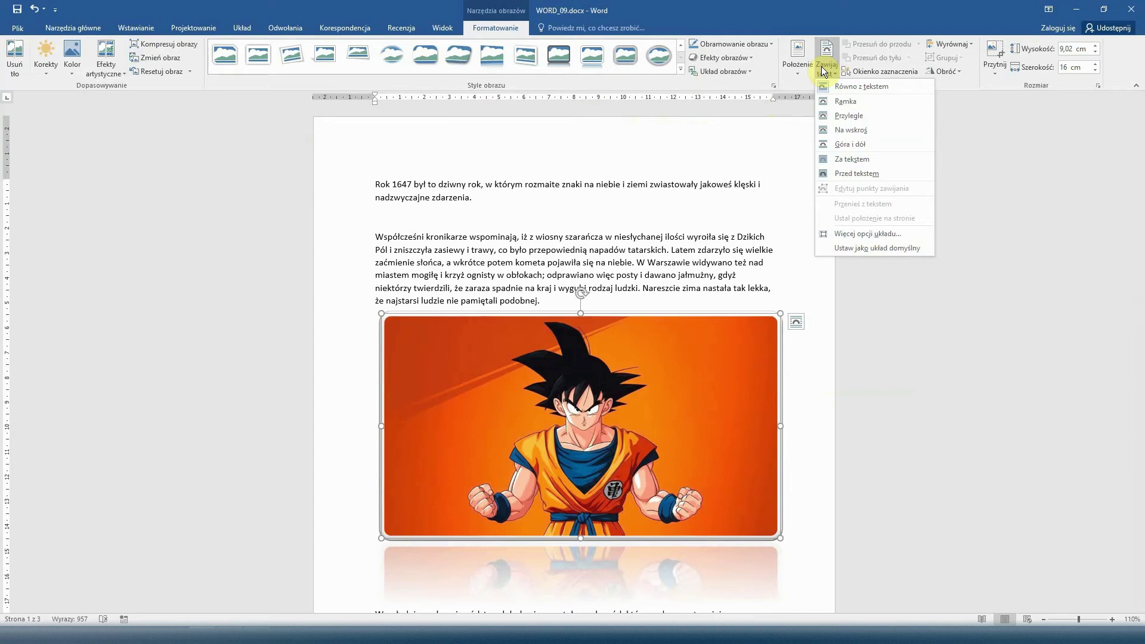
click(833, 102)
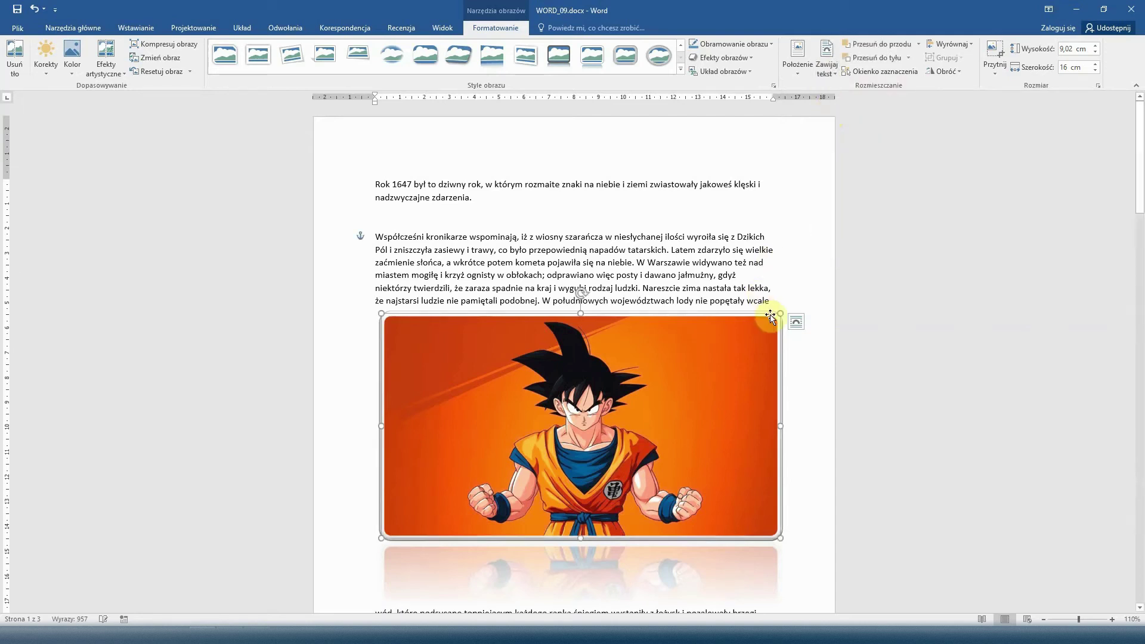
drag(781, 314, 648, 371)
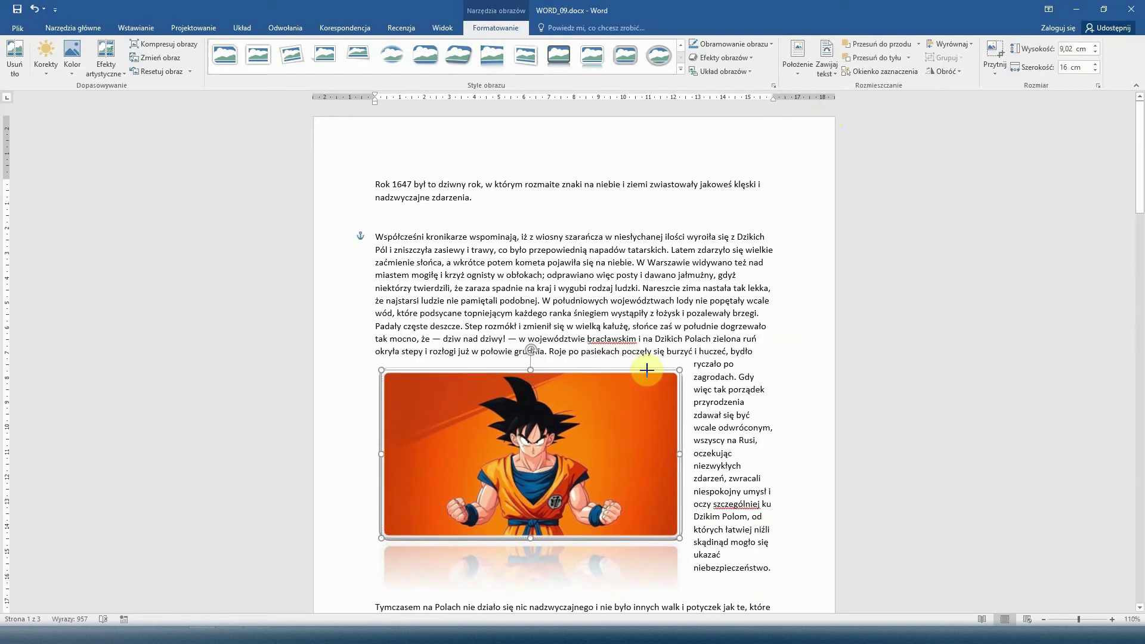
drag(551, 429, 581, 395)
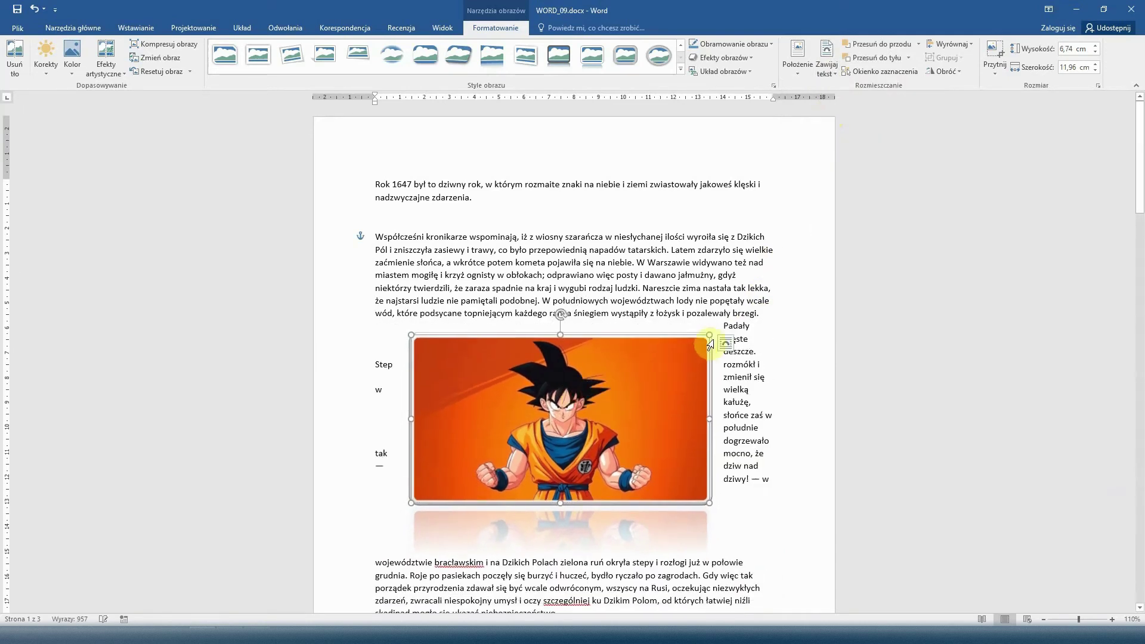
drag(709, 336, 659, 362)
drag(573, 416, 605, 386)
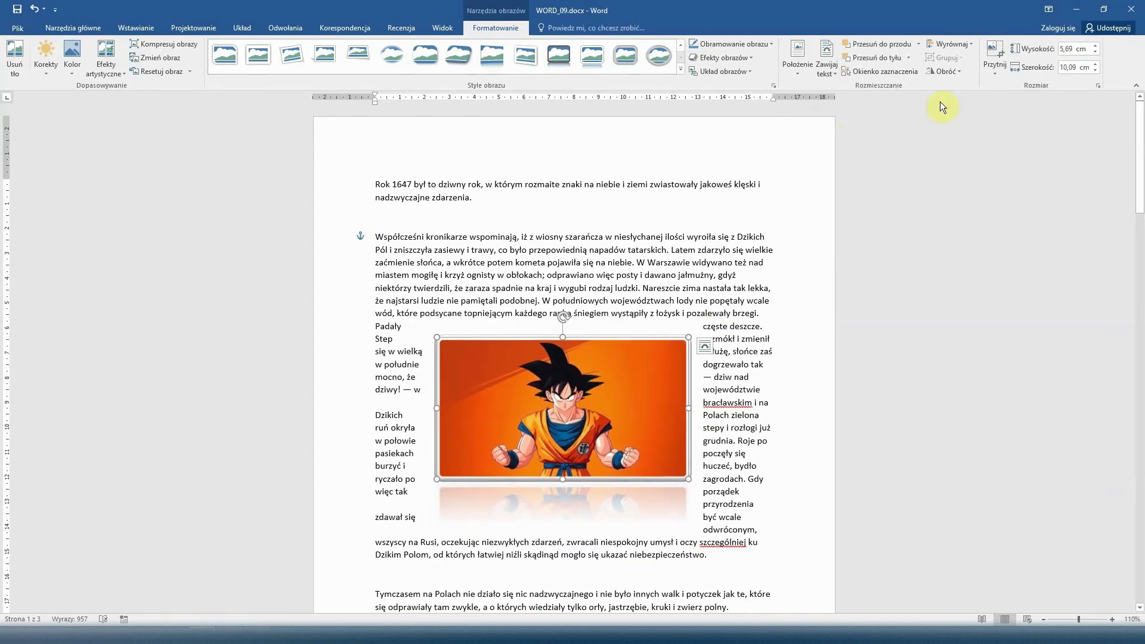
click(830, 71)
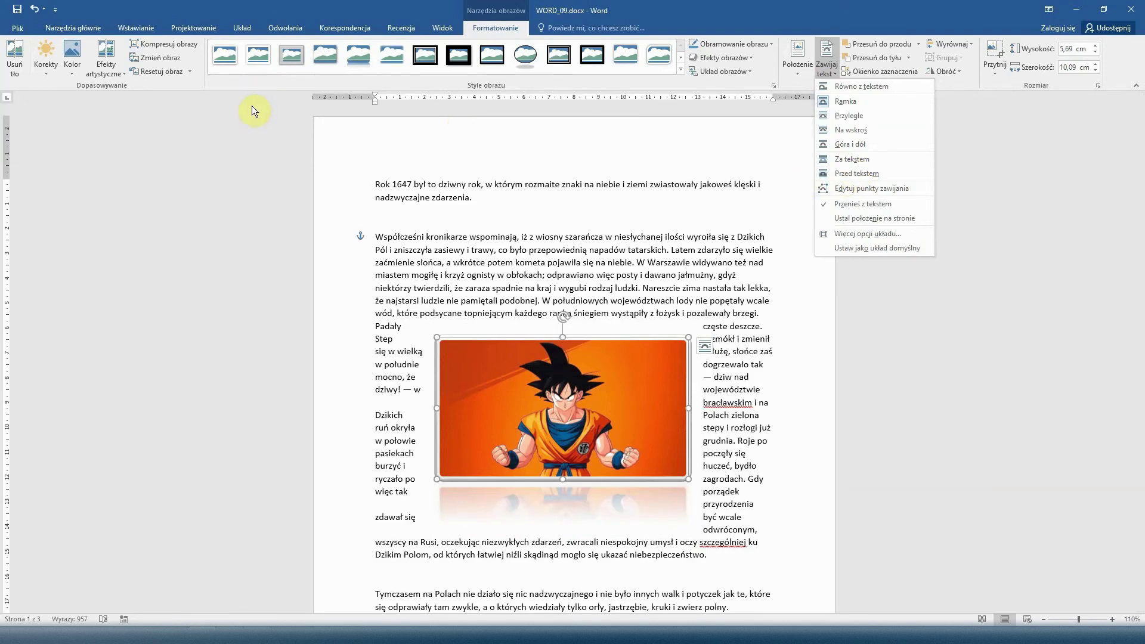
Search Bing online pictures for 'vegeta db' and insert a Vegeta image
click(143, 28)
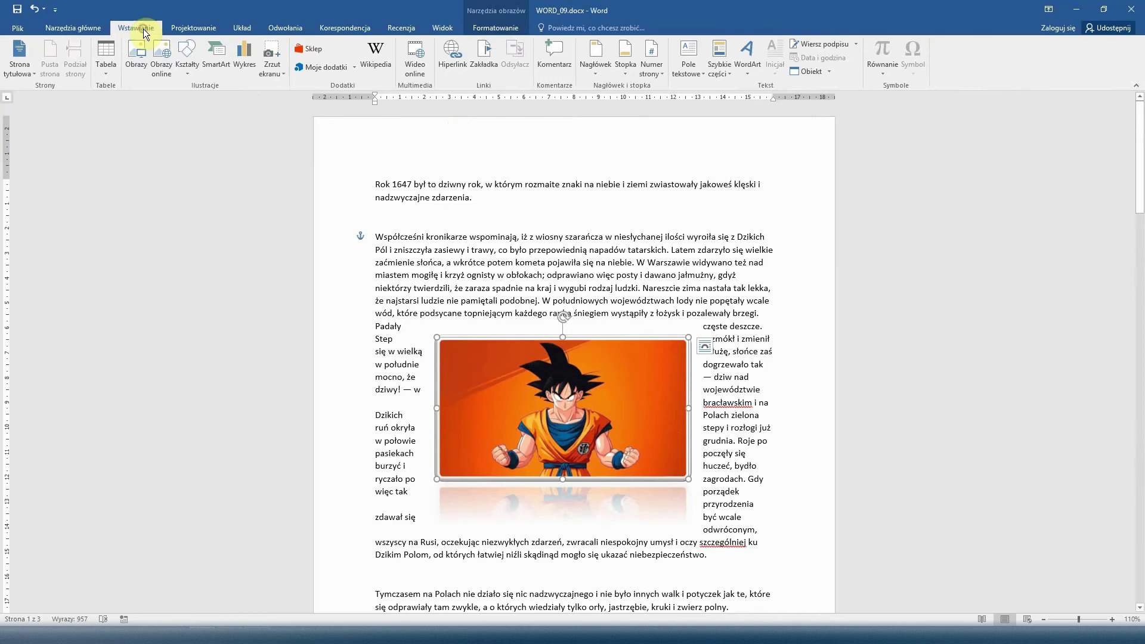
click(158, 73)
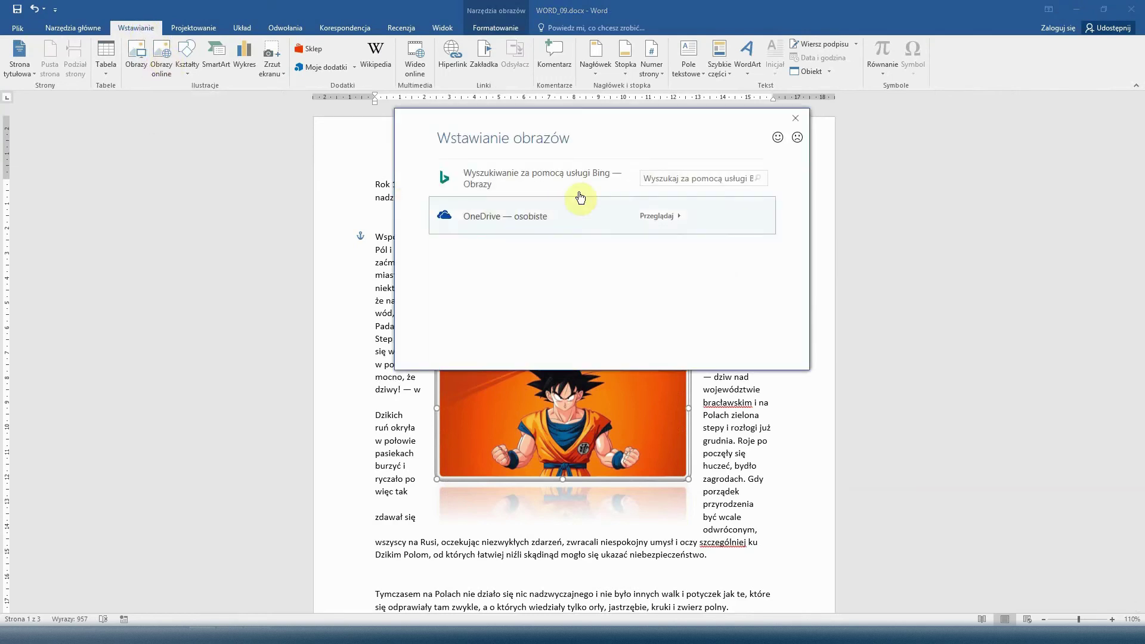
click(650, 182)
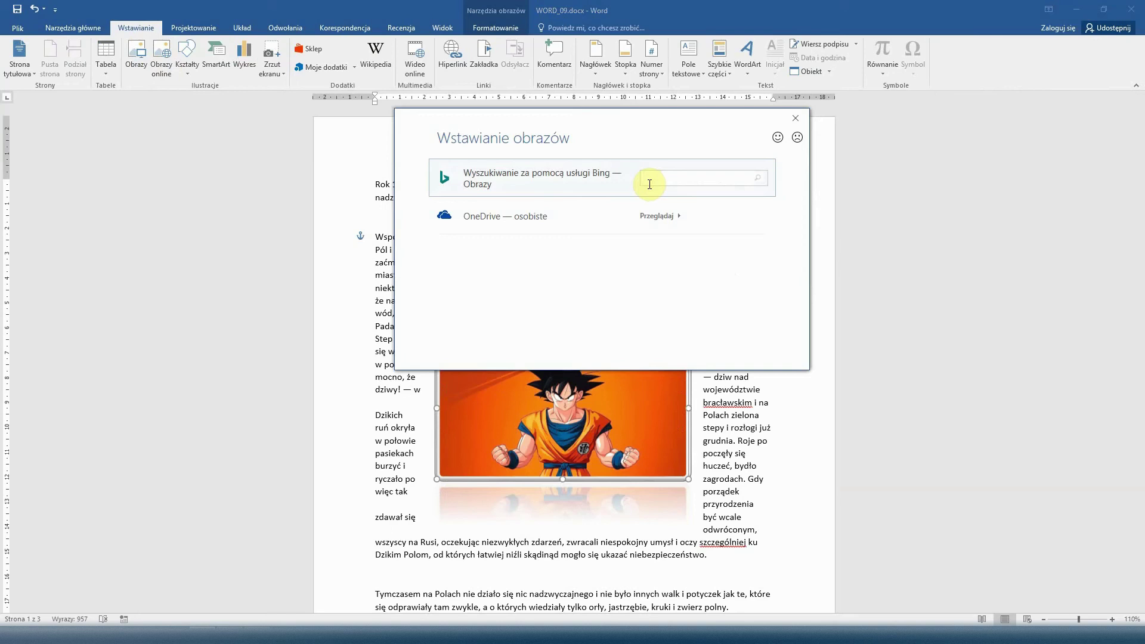
text(kegeta)
text( db)
key(Return)
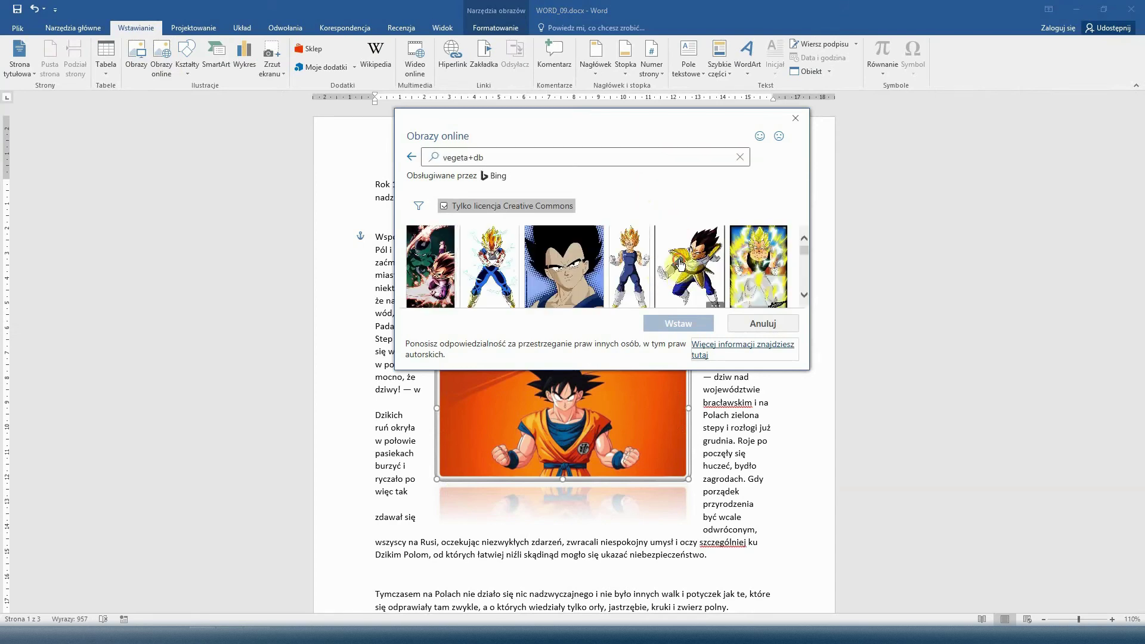
click(682, 263)
click(679, 324)
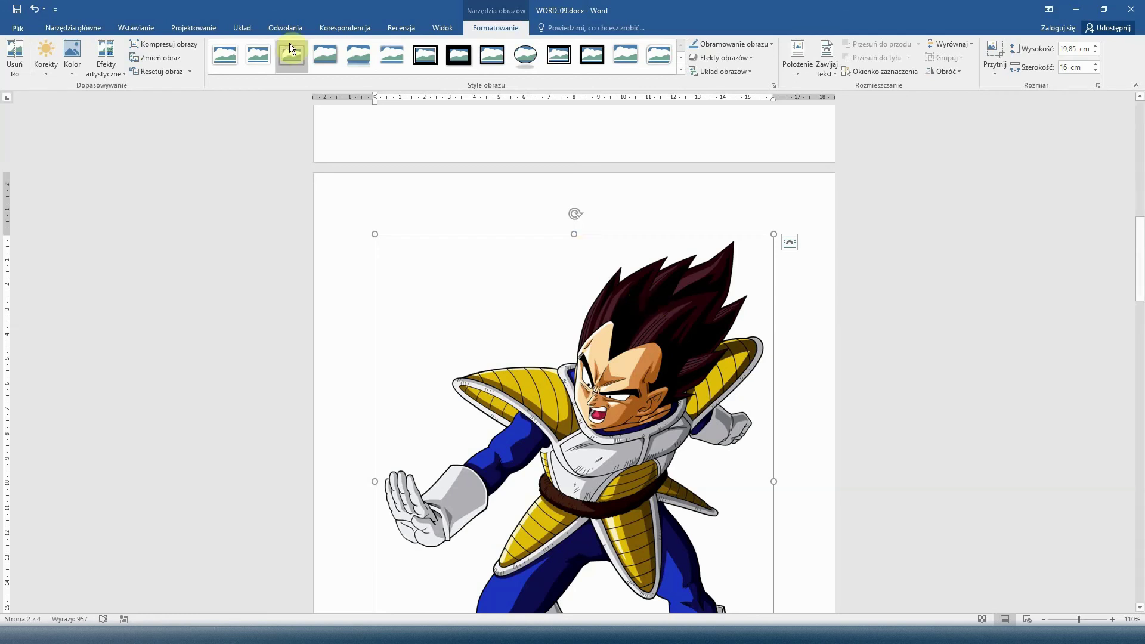
click(150, 29)
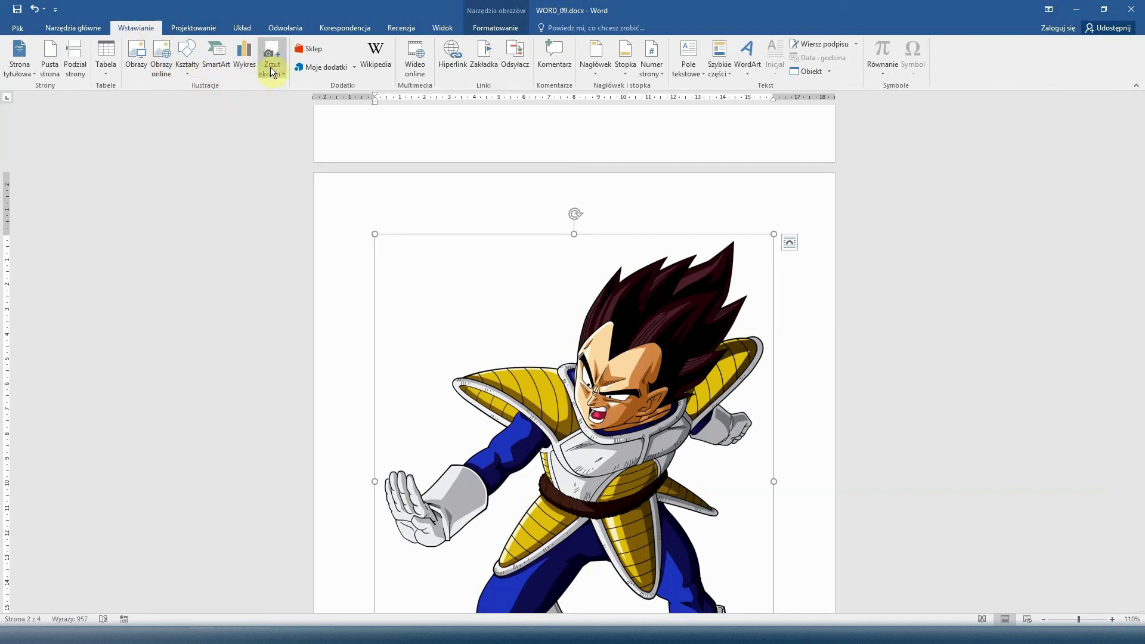
Insert a screenshot of the recorder window on its own line above the paragraph
click(272, 67)
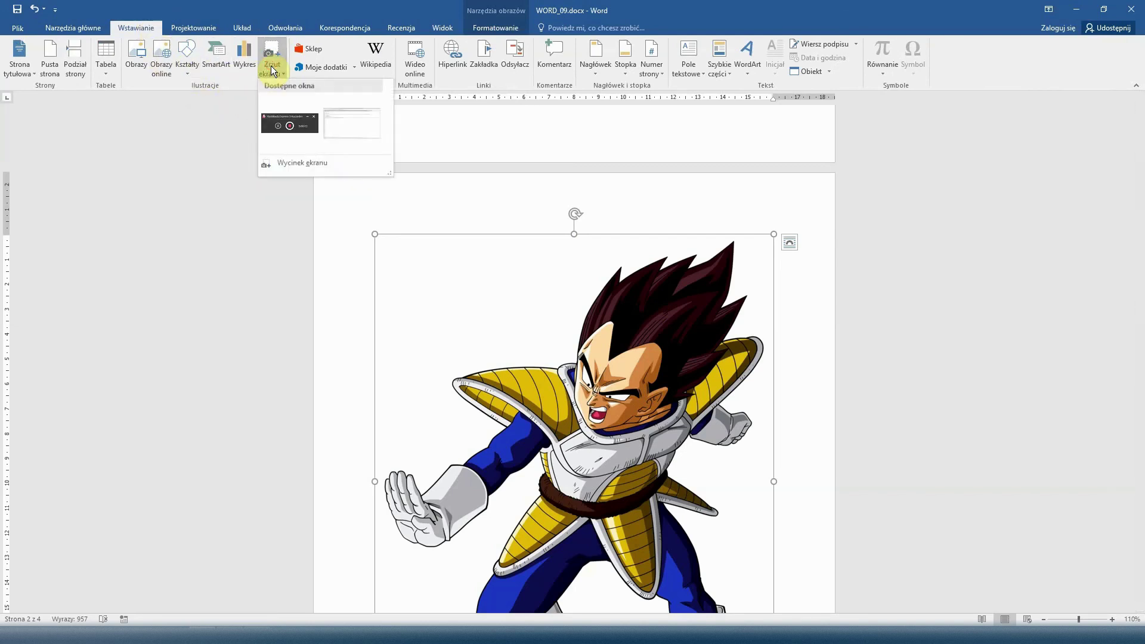
click(287, 128)
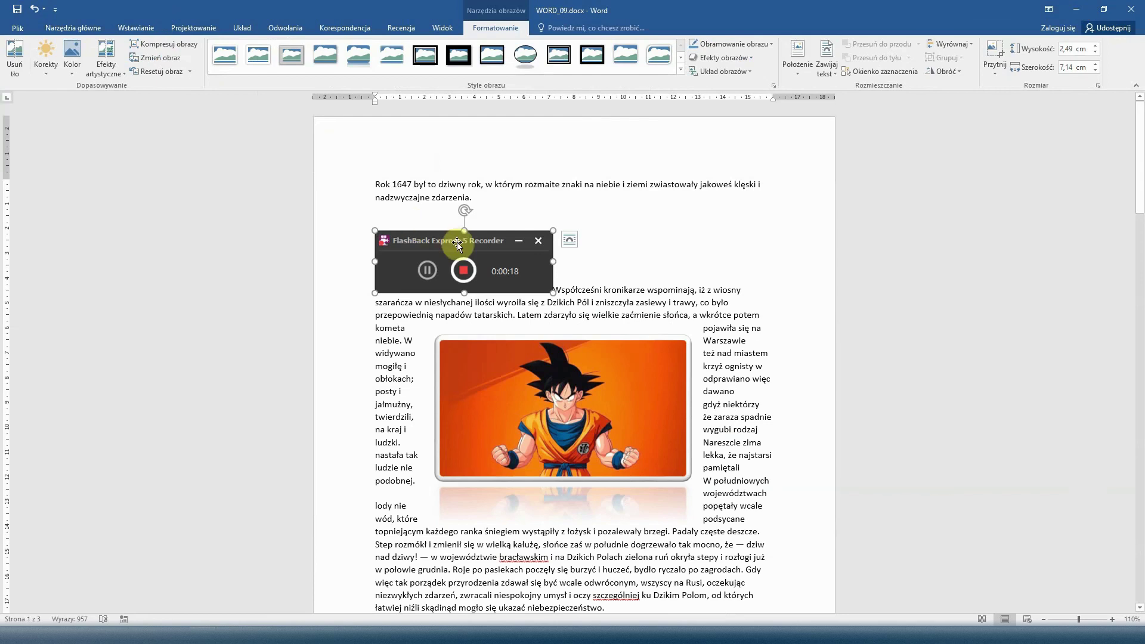
drag(457, 244, 464, 246)
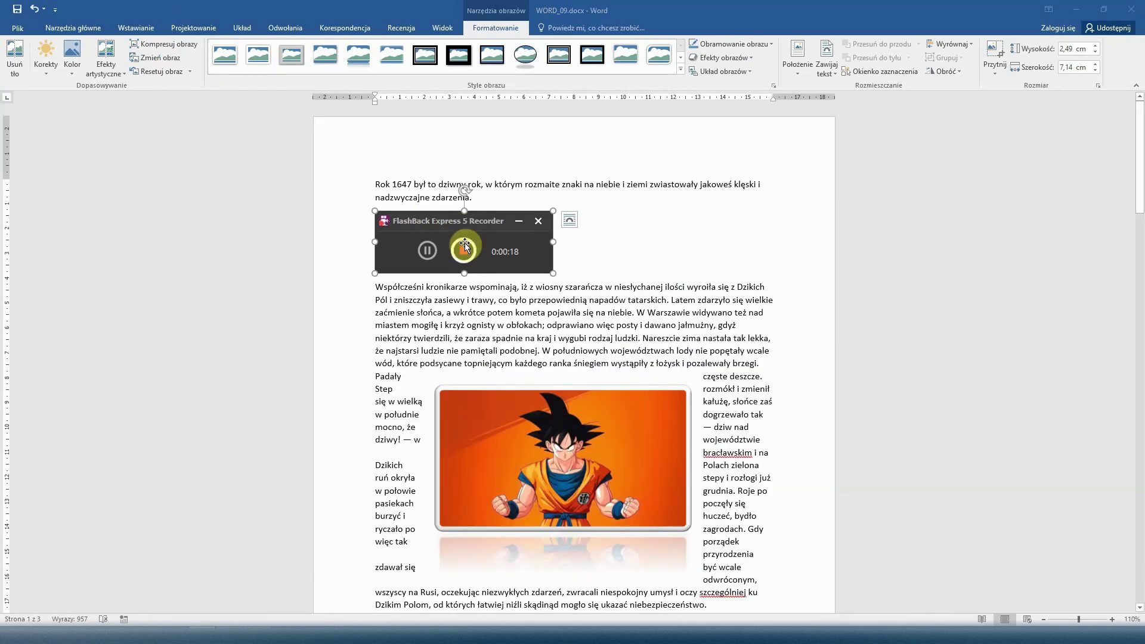
Start a Screen Clipping from the Insert tab's Screenshot menu
click(132, 28)
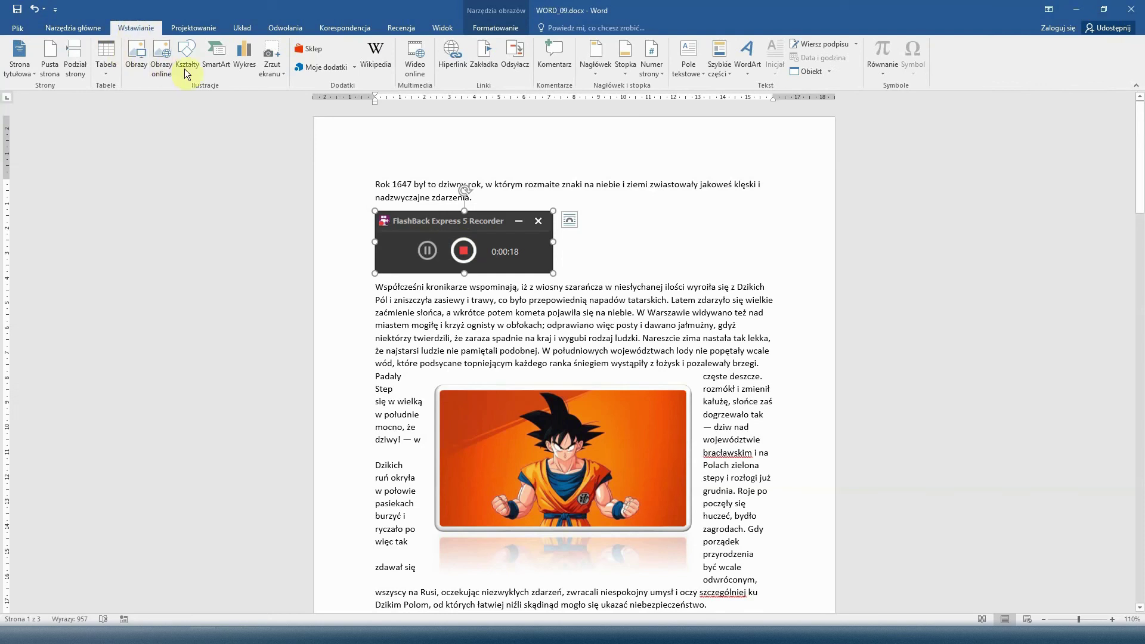
click(262, 66)
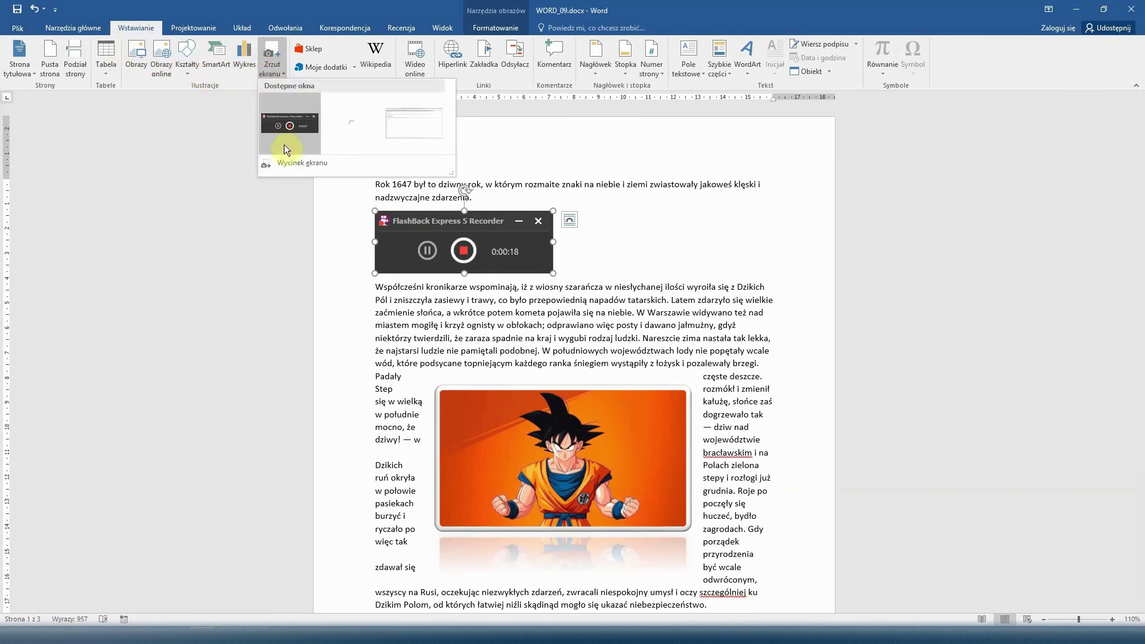
click(285, 167)
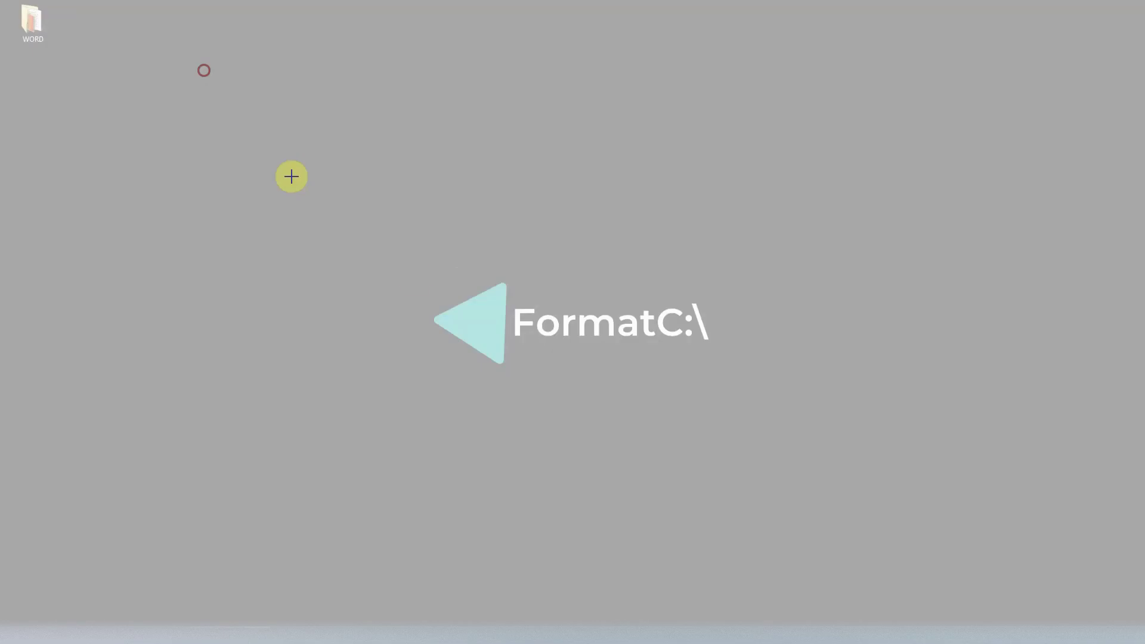
Select the desktop region around the FormatC:\ logo as the screen clipping
drag(204, 70, 865, 484)
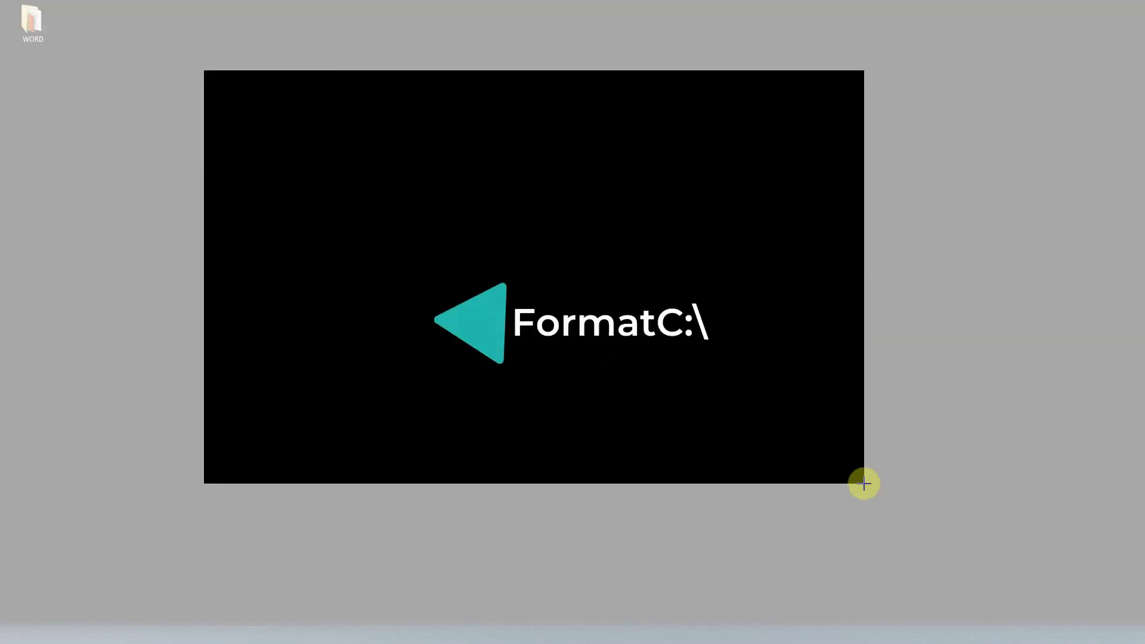